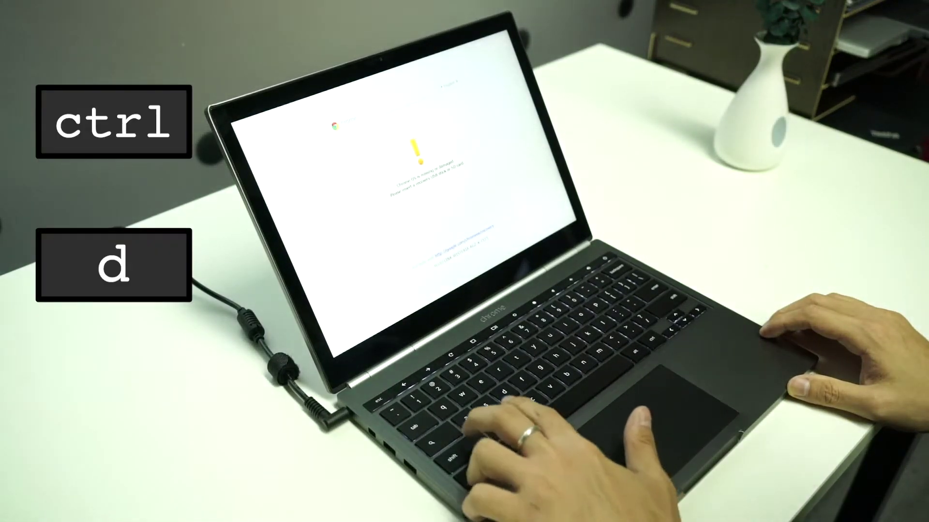
# Step: Turn off OS verification at the recovery screen with Ctrl+D to enable developer mode
pyautogui.hotkey('ctrl', 'd')
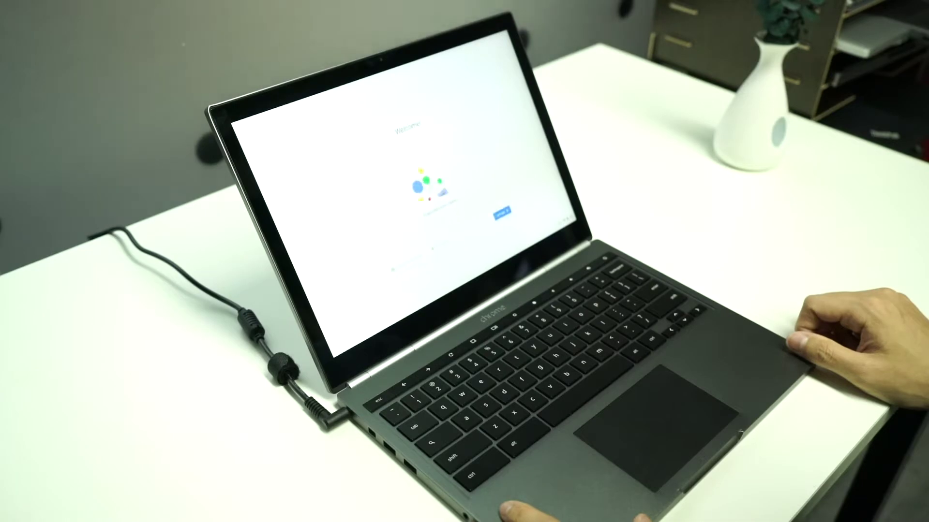
# Step: Complete first-run setup: join Wi-Fi, accept the terms, and sign in with the account e-mail and password
pyautogui.click(502, 213)
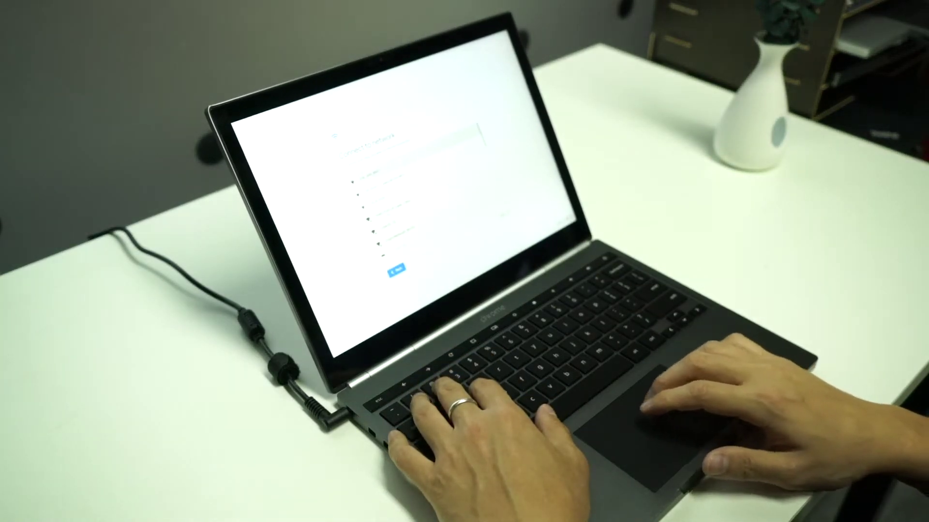
pyautogui.click(452, 170)
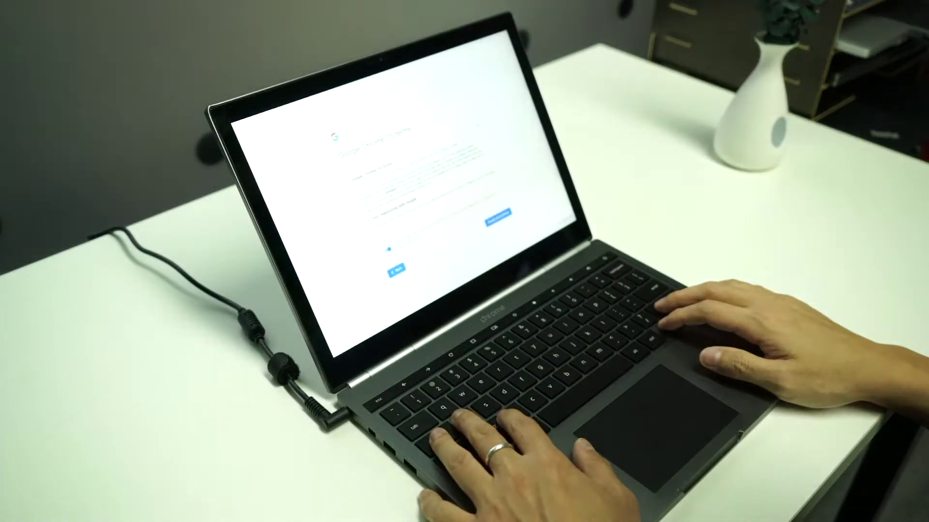
pyautogui.click(498, 217)
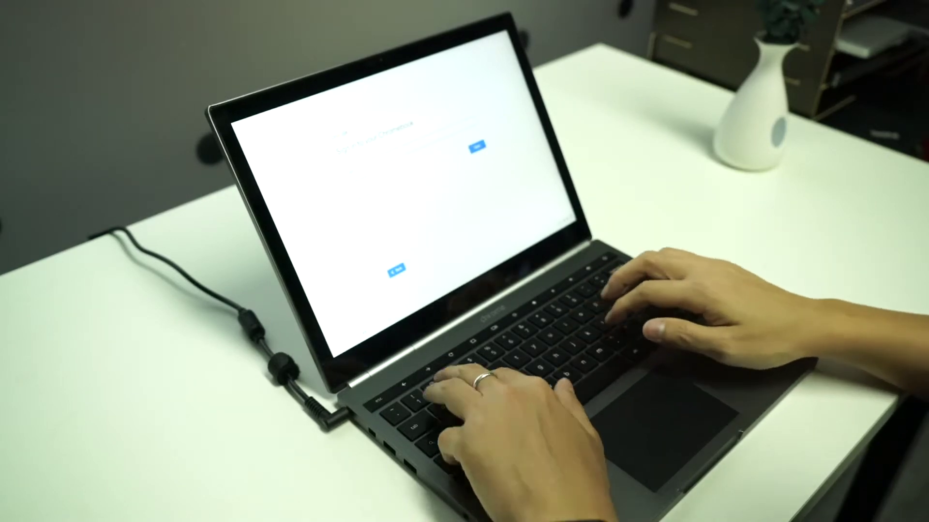
pyautogui.press('Return')
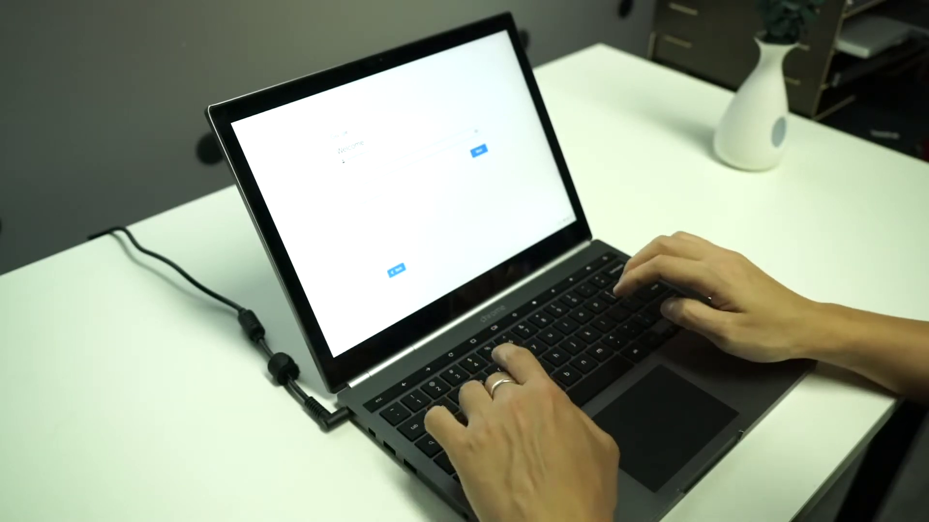
pyautogui.press('Return')
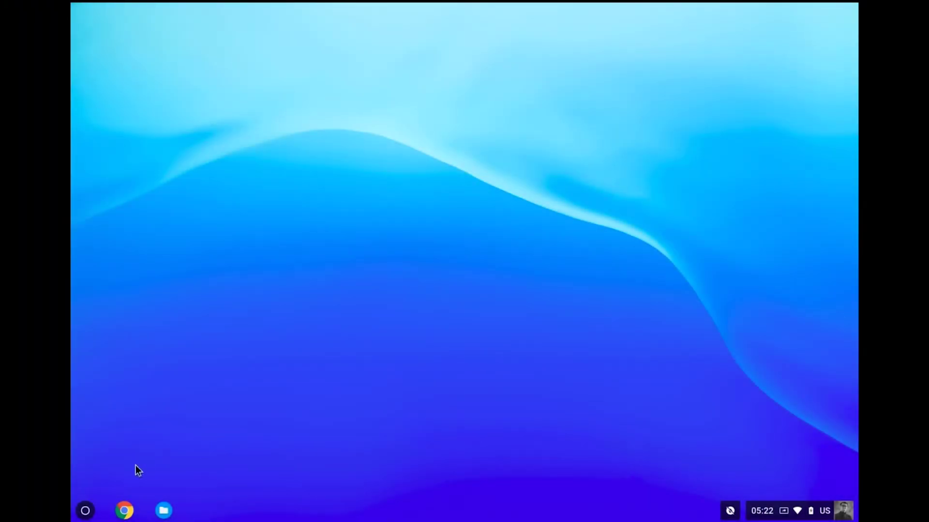
# Step: From a Chrome window, launch crosh with Ctrl+Alt+T and run shell to reach chronos@localhost
pyautogui.click(124, 512)
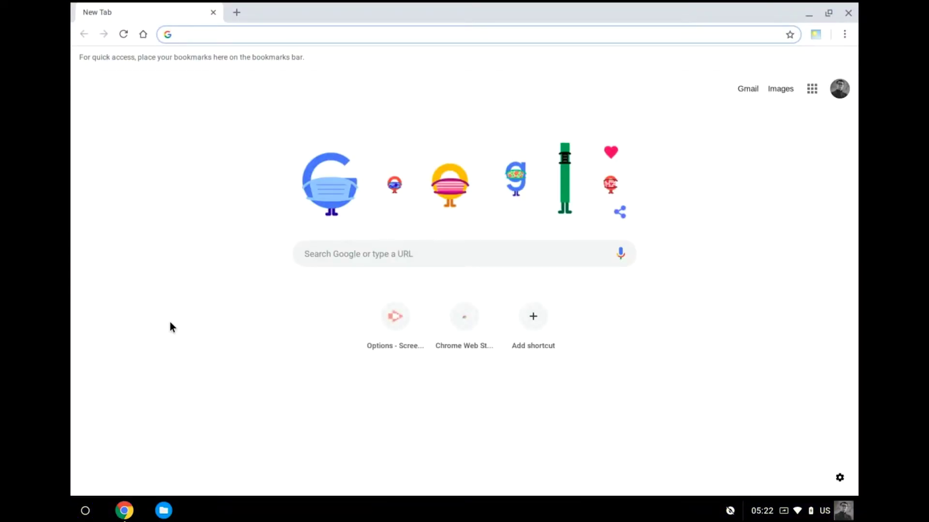
pyautogui.hotkey('ctrl', 'alt', 't')
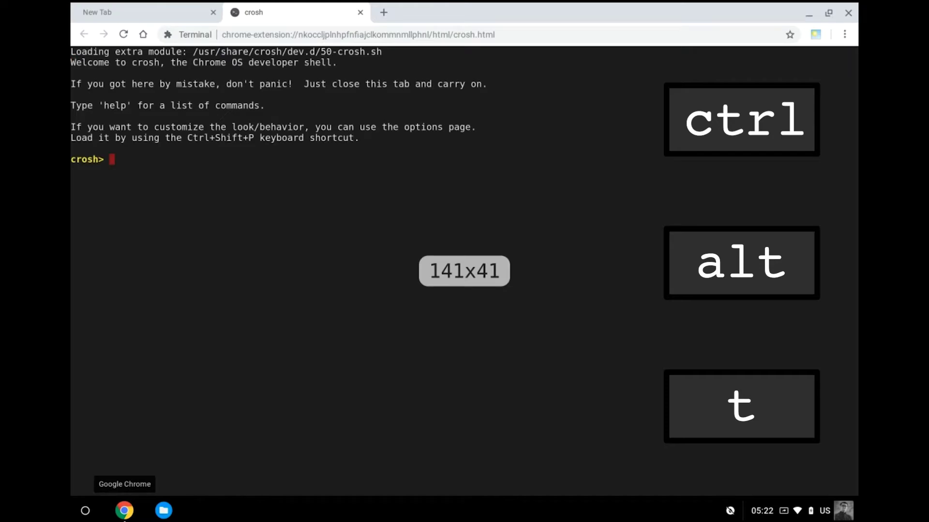
pyautogui.write('shell')
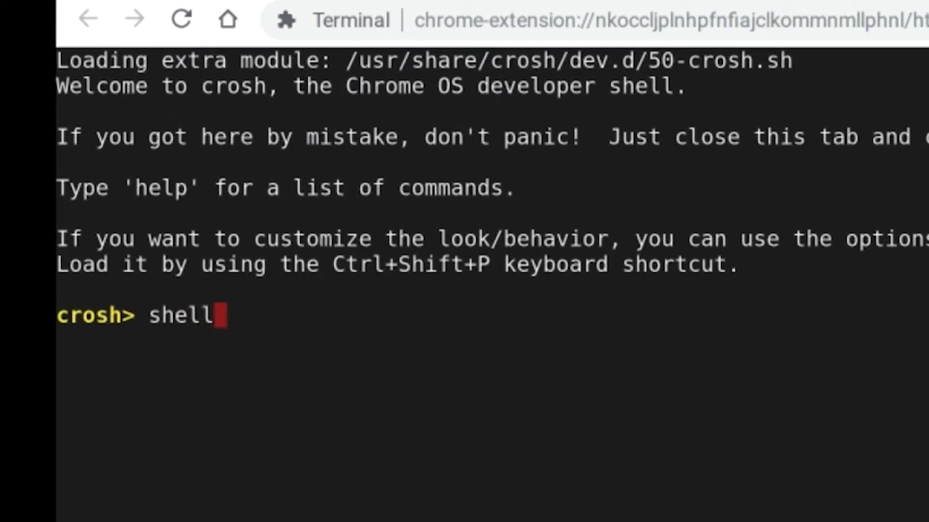
pyautogui.press('Return')
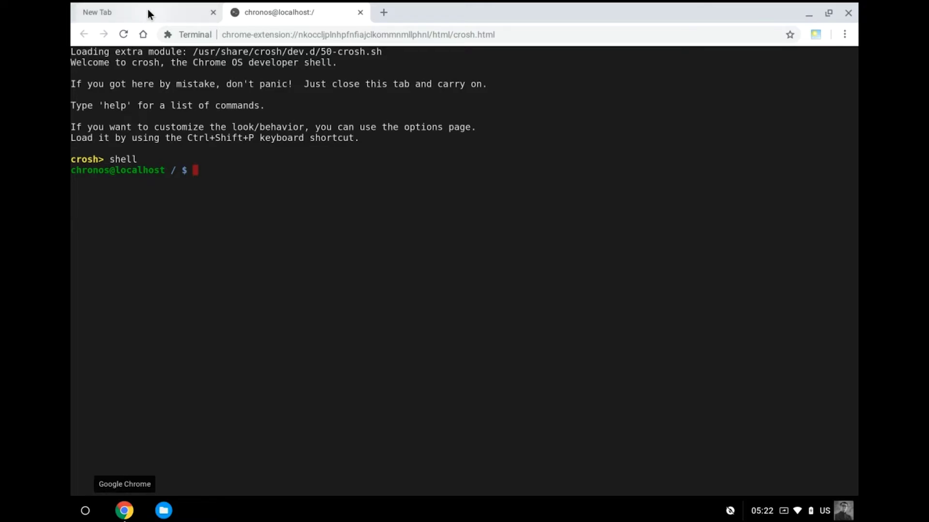
# Step: Copy the Linux curl command for firmware-util.sh from MrChromebox's Firmware Utility Script page
pyautogui.click(147, 11)
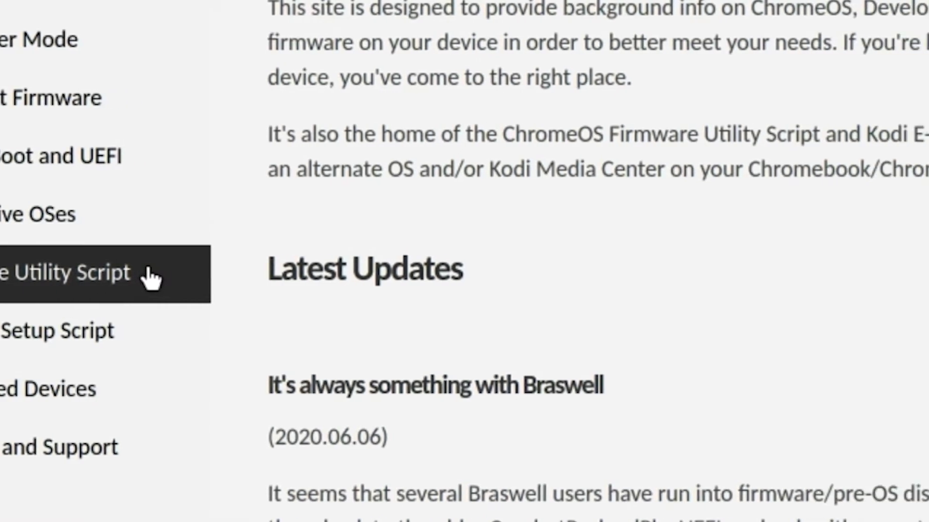
pyautogui.click(286, 278)
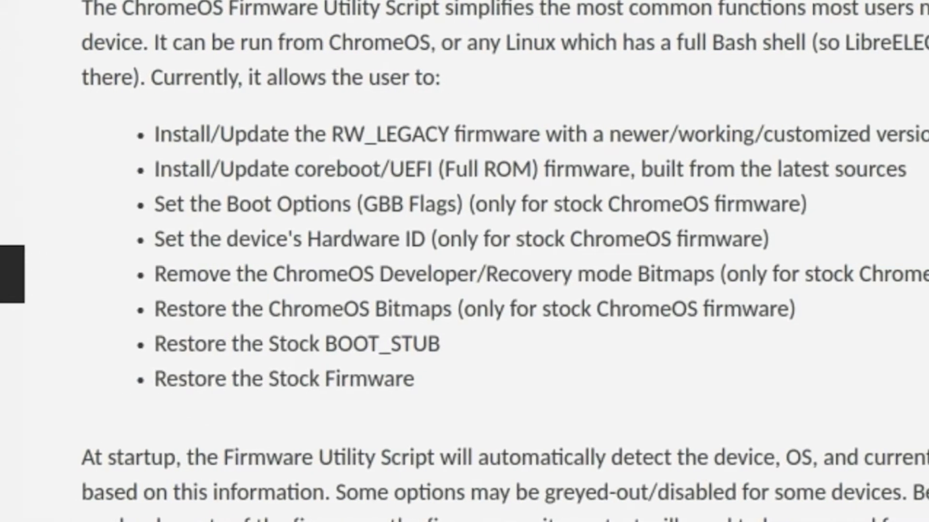
pyautogui.scroll(-12, 508, 309)
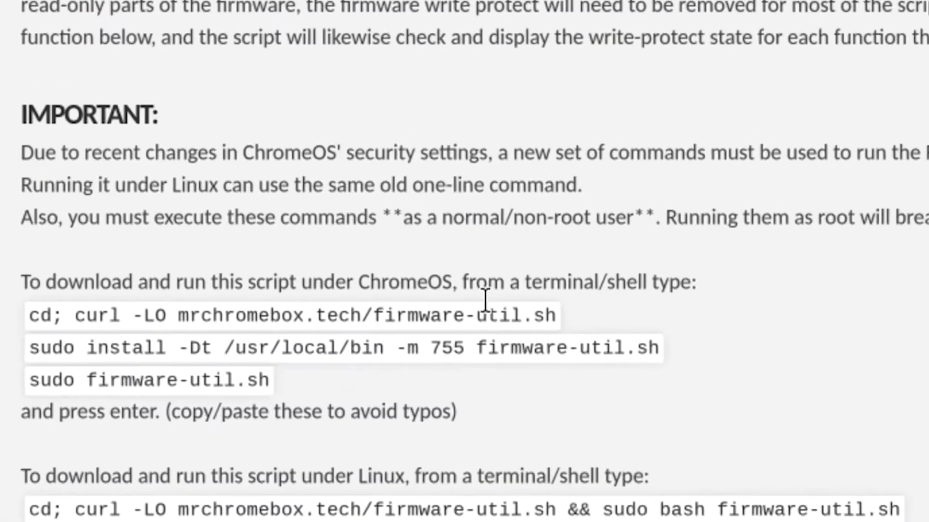
pyautogui.moveTo(877, 306); pyautogui.dragTo(29, 323)
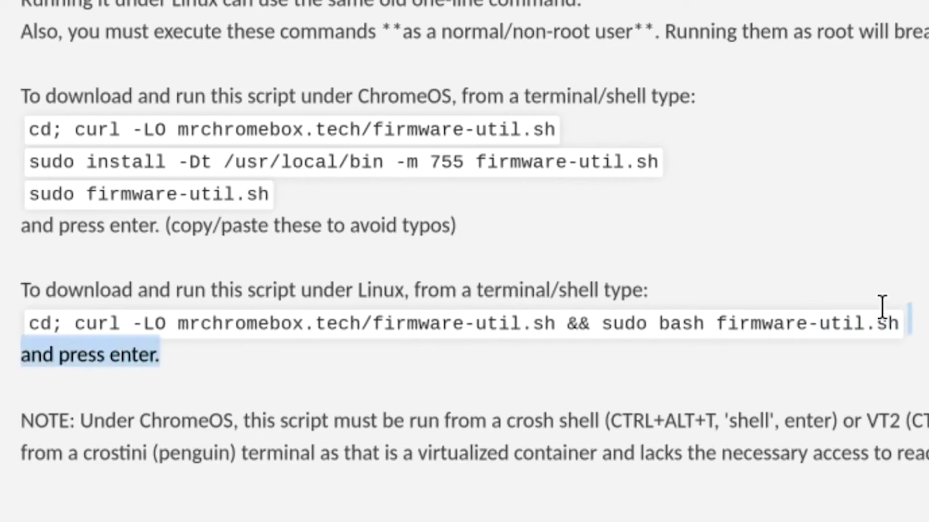
pyautogui.rightClick(58, 296)
pyautogui.click(145, 342)
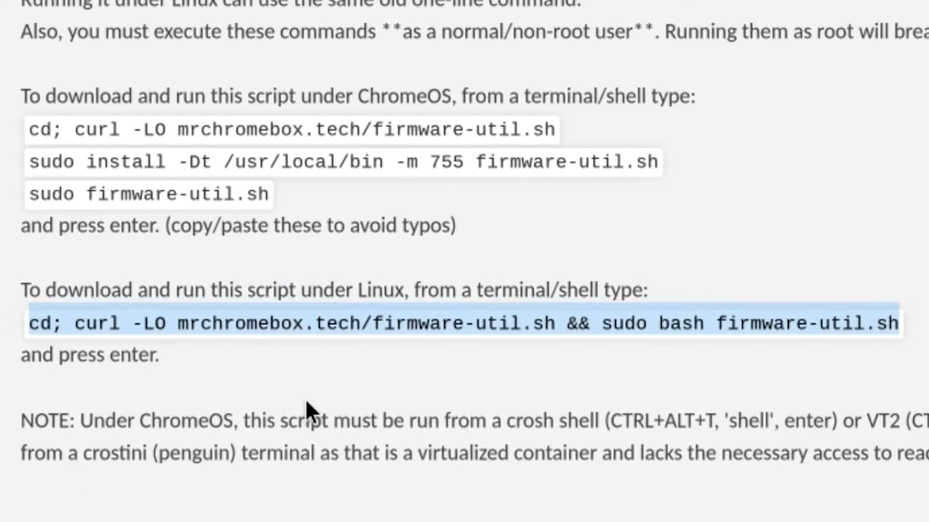
# Step: Paste the firmware-util.sh curl command into crosh and run it
pyautogui.hotkey('ctrl', 'Tab')
pyautogui.hotkey('ctrl', 'shift', 'v')
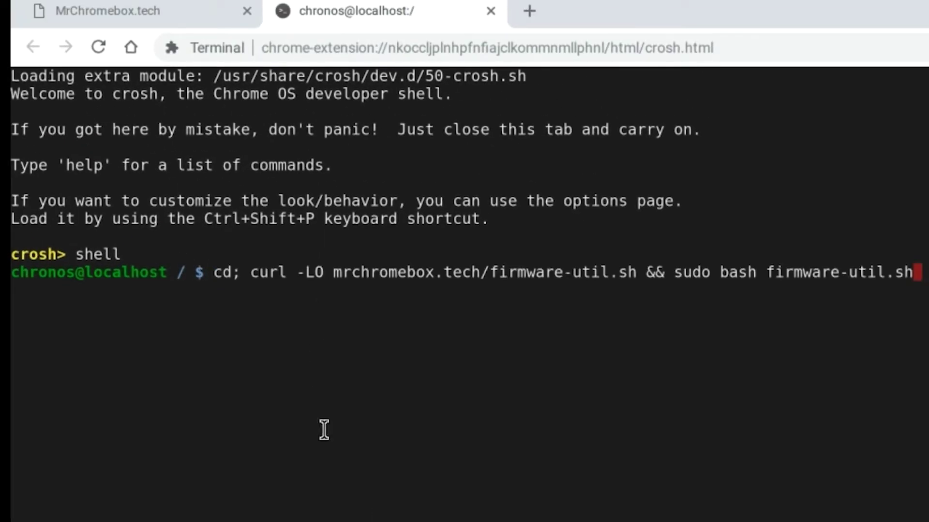
pyautogui.press('Return')
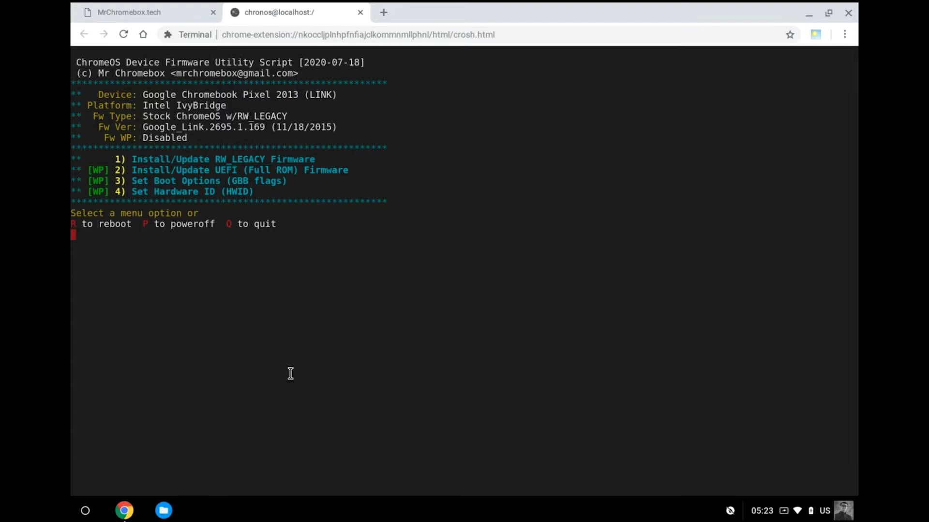
# Step: Check the script menu's Fw WP: Disabled status and the UEFI (Full ROM) Firmware option
pyautogui.moveTo(188, 138); pyautogui.dragTo(71, 138)
pyautogui.hotkey('ctrl', 'c')
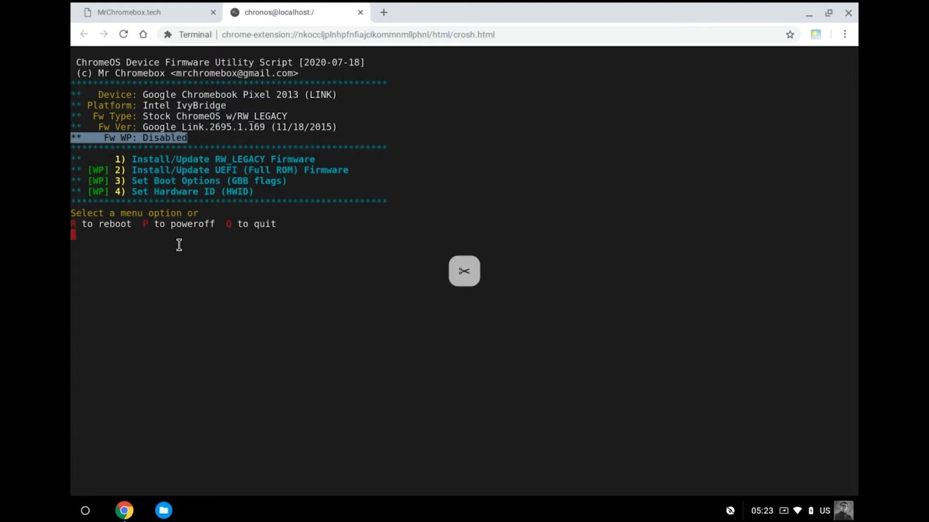
pyautogui.click(227, 280)
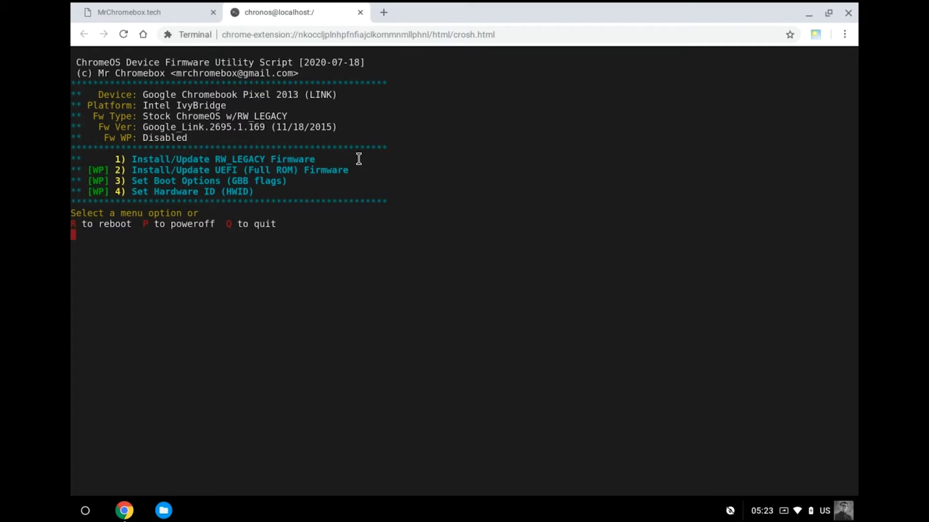
pyautogui.moveTo(355, 170); pyautogui.dragTo(71, 170)
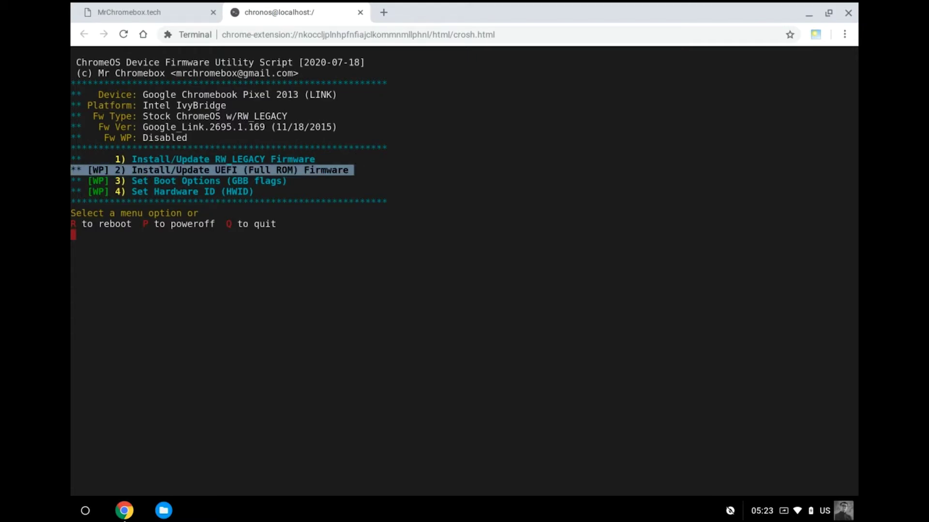
pyautogui.click(461, 190)
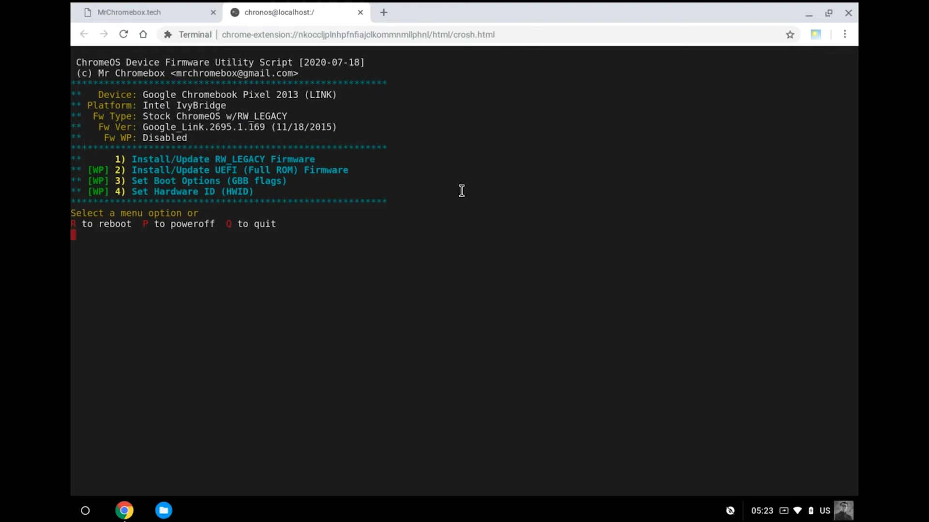
# Step: Choose option 2, UEFI Full ROM firmware, and answer y to both warnings
pyautogui.write('2')
pyautogui.press('Return')
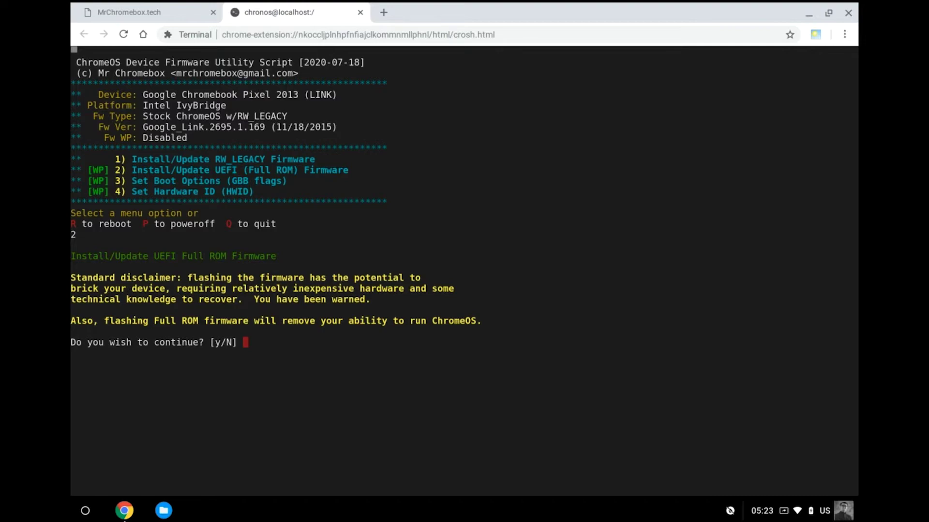
pyautogui.write('y')
pyautogui.press('Return')
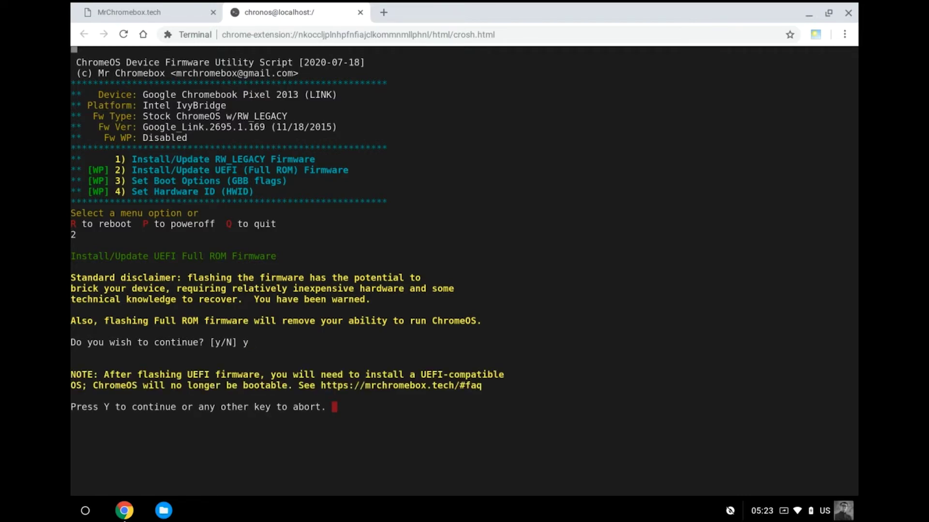
pyautogui.write('y')
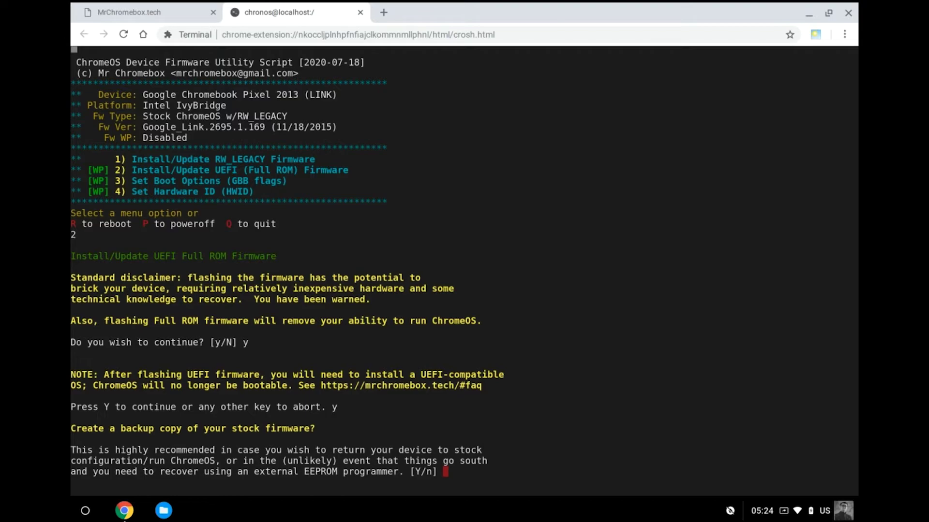
# Step: Answer n to skip the stock firmware backup and let the Full ROM flash finish
pyautogui.write('n')
pyautogui.press('Return')
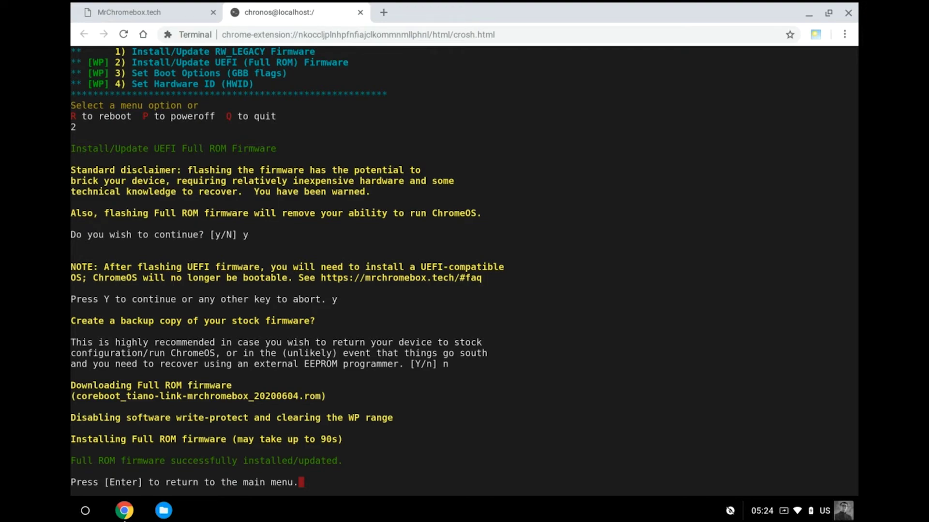
# Step: Return to the script's main menu and enter R to reboot onto the new firmware
pyautogui.press('Return')
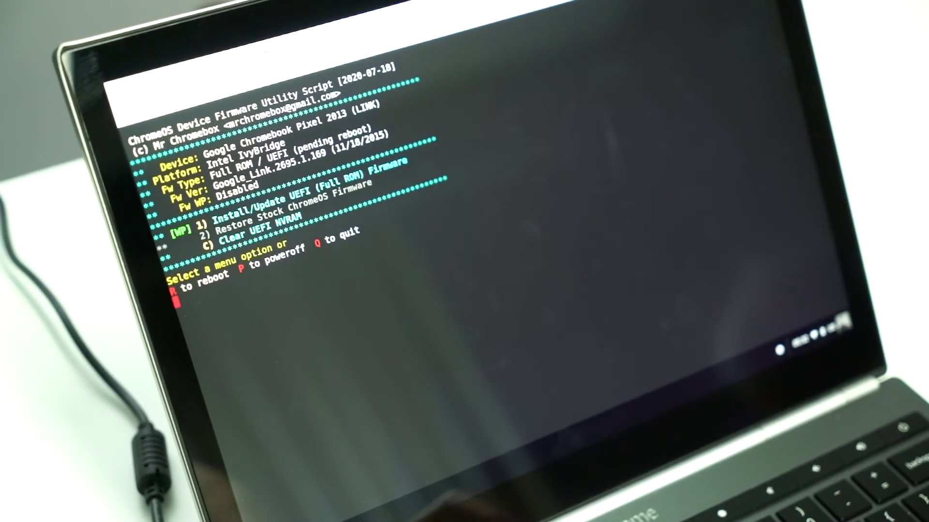
pyautogui.write('R')
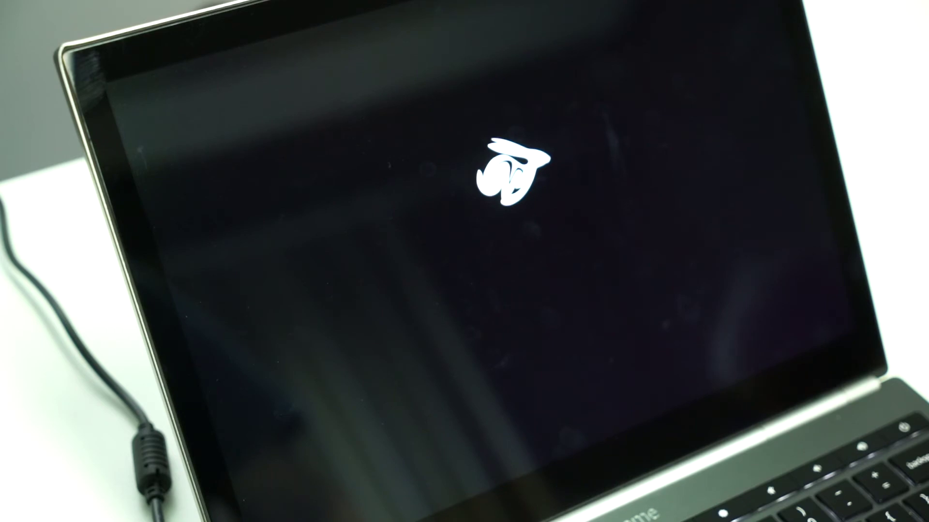
# Step: Interrupt startup with Esc and open the Boot Menu listing SATA SSD, UEFI Shell and USB
pyautogui.press('Escape')
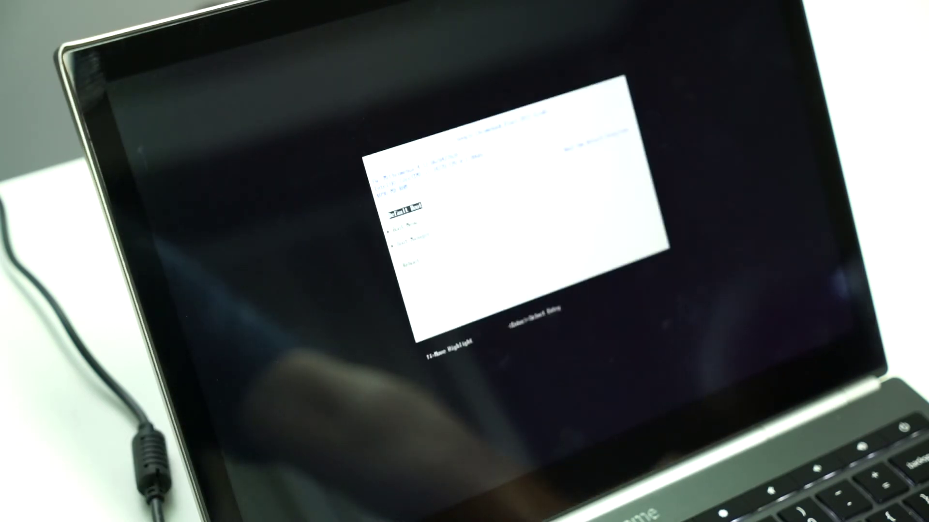
pyautogui.press('Down')
pyautogui.press('Return')
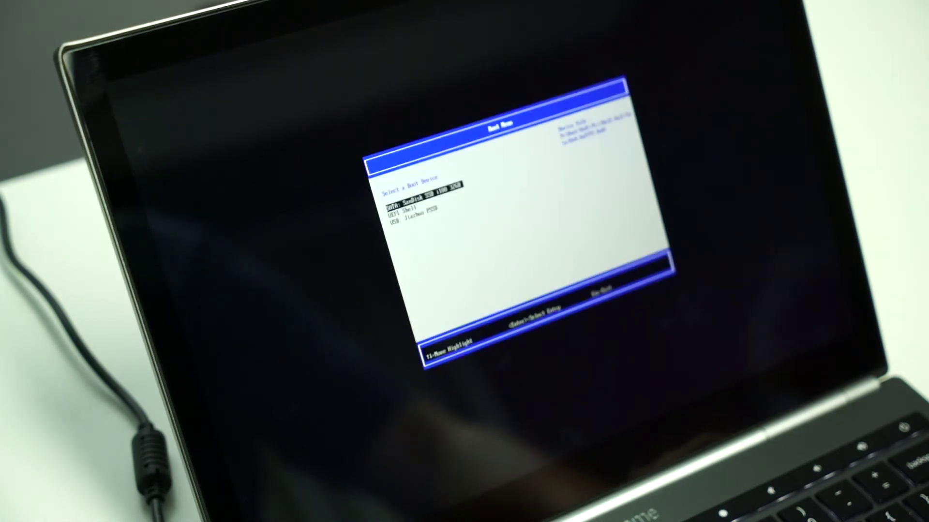